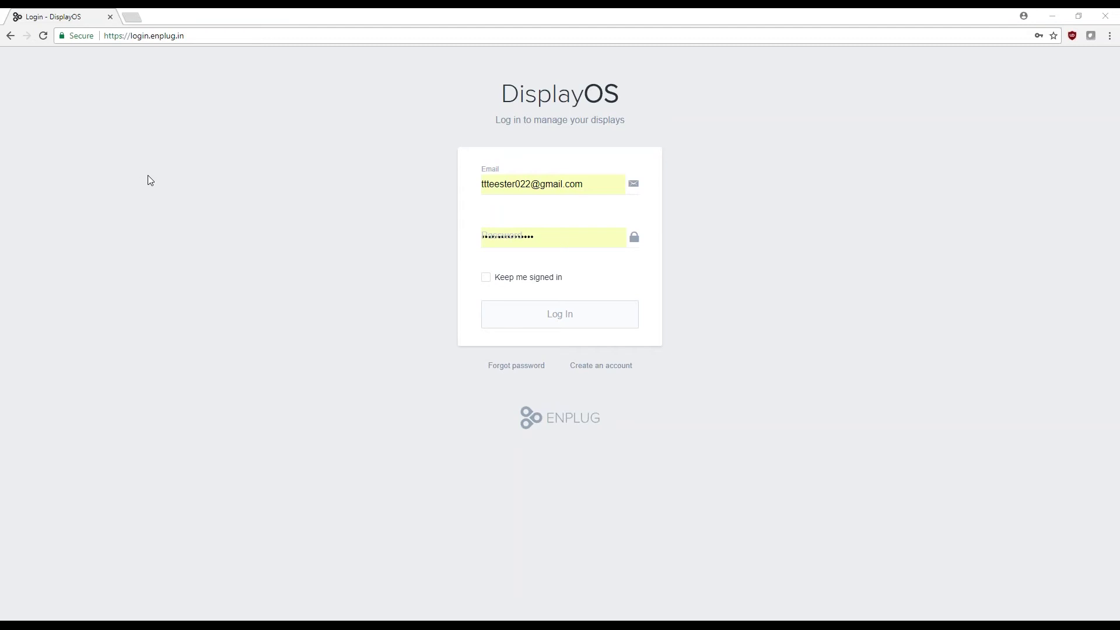
# Sign in with the saved email and password to reach the Home dashboard
pyautogui.click(603, 184)
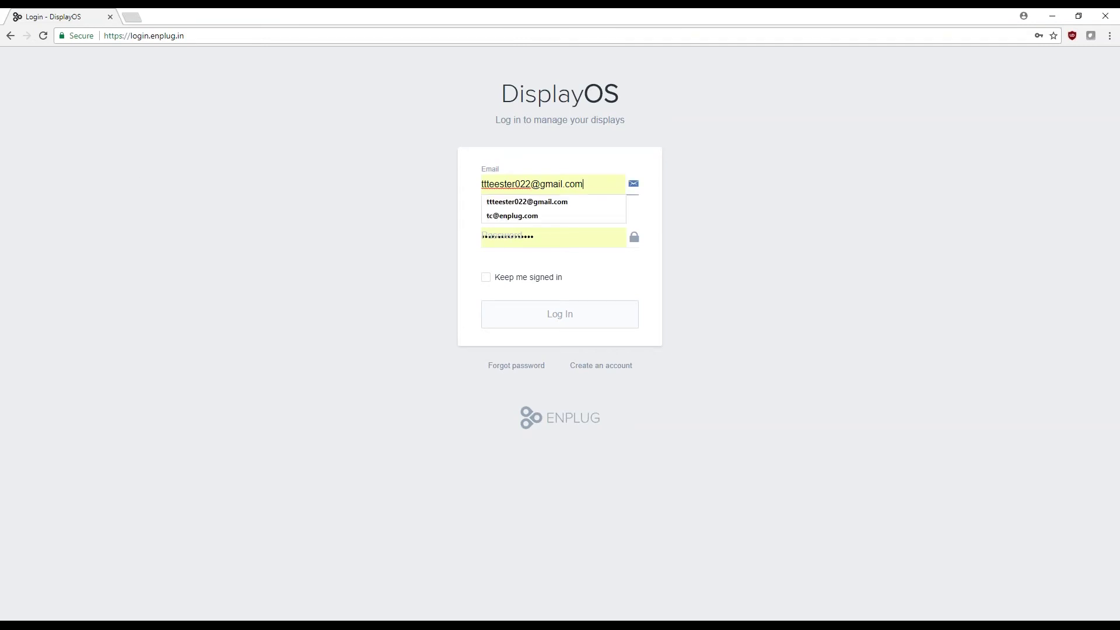
pyautogui.click(608, 235)
pyautogui.click(706, 388)
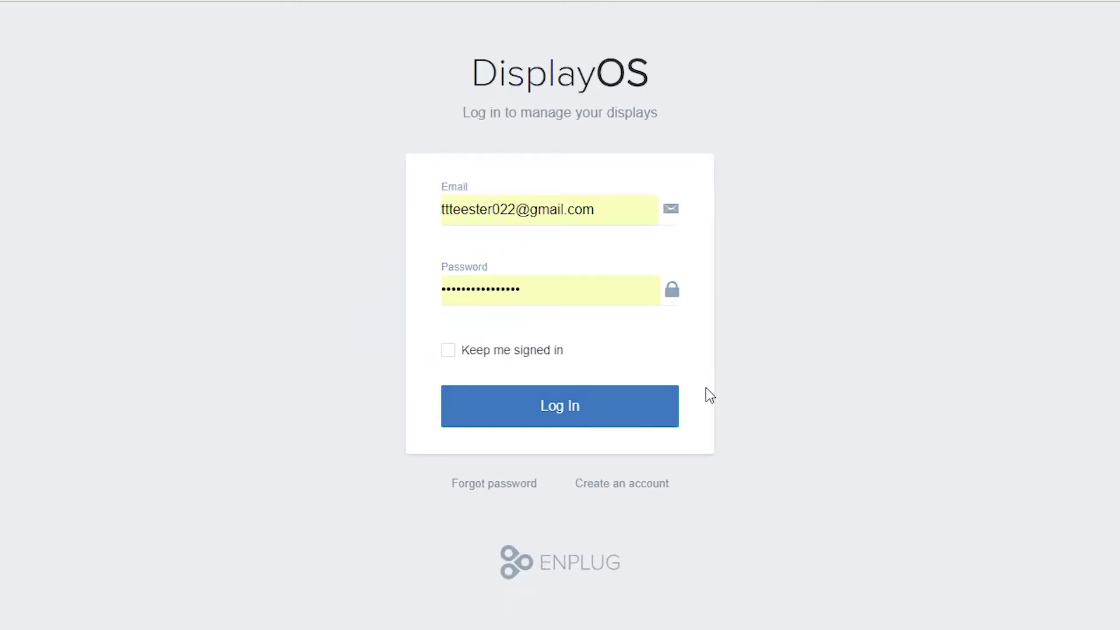
pyautogui.click(664, 405)
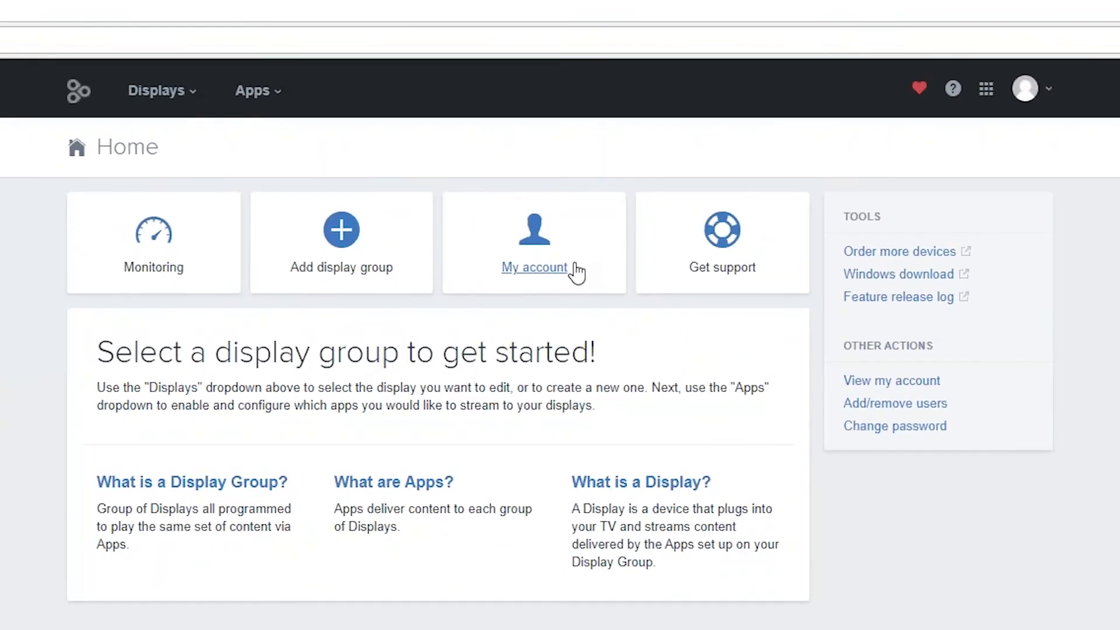
# Go to My account from the avatar menu and show its Users list
pyautogui.click(1046, 91)
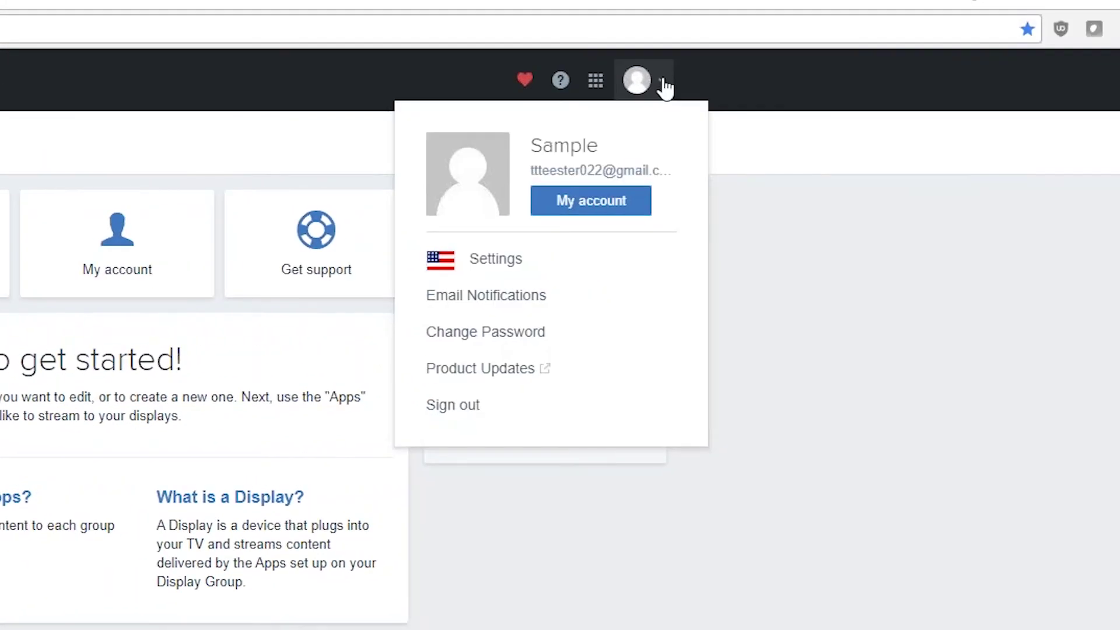
pyautogui.click(617, 209)
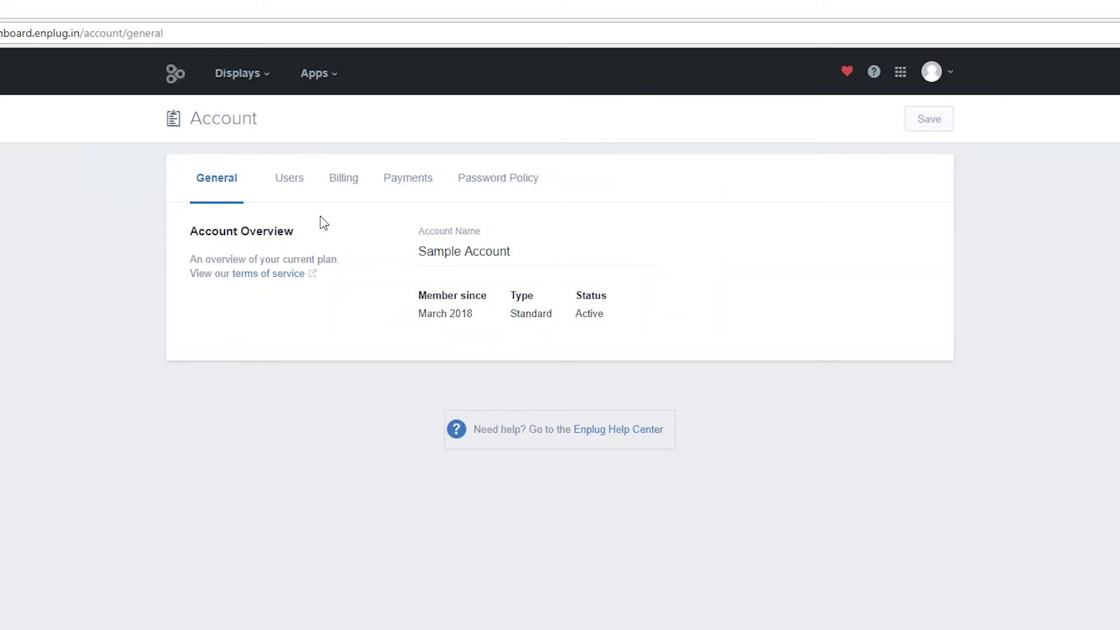
pyautogui.click(289, 178)
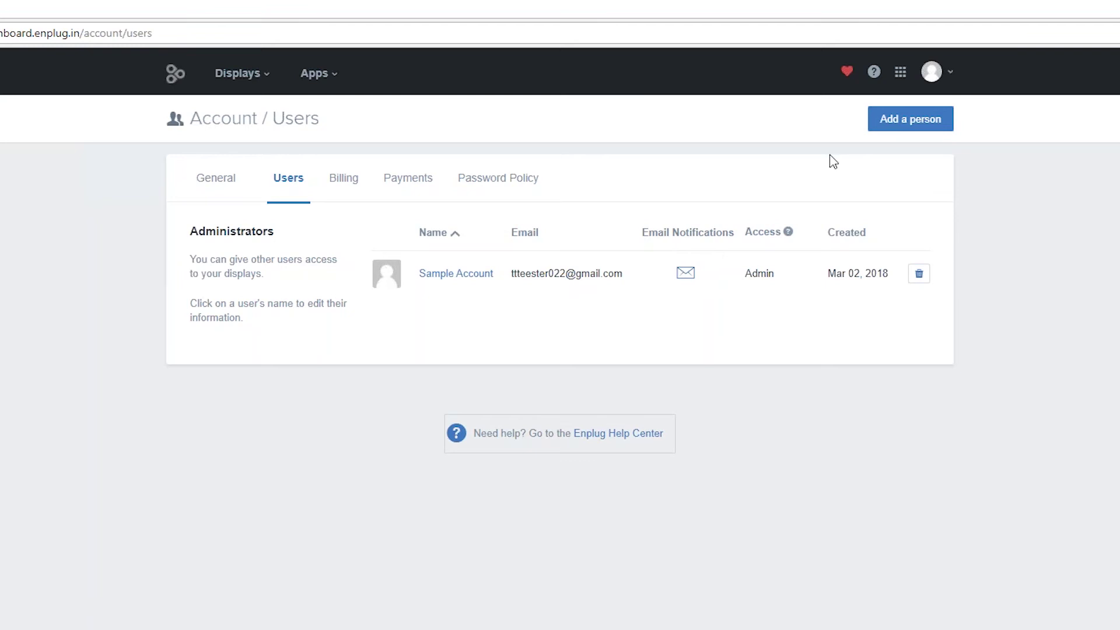
# Review the Add a person form and its permission levels, then view the admin's email notifications
pyautogui.click(898, 121)
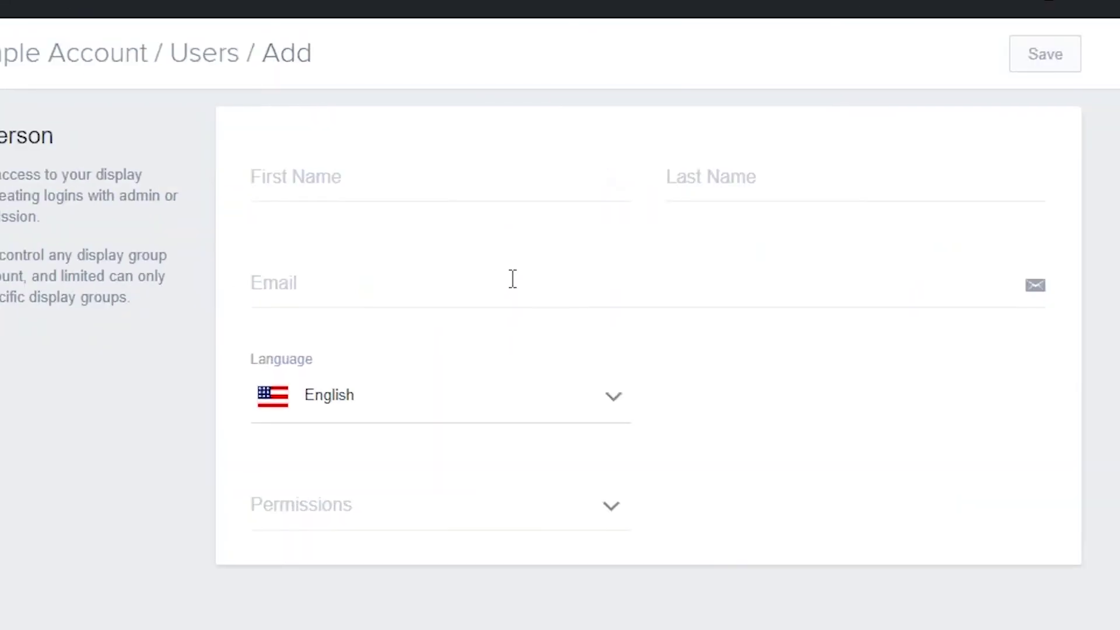
pyautogui.click(615, 505)
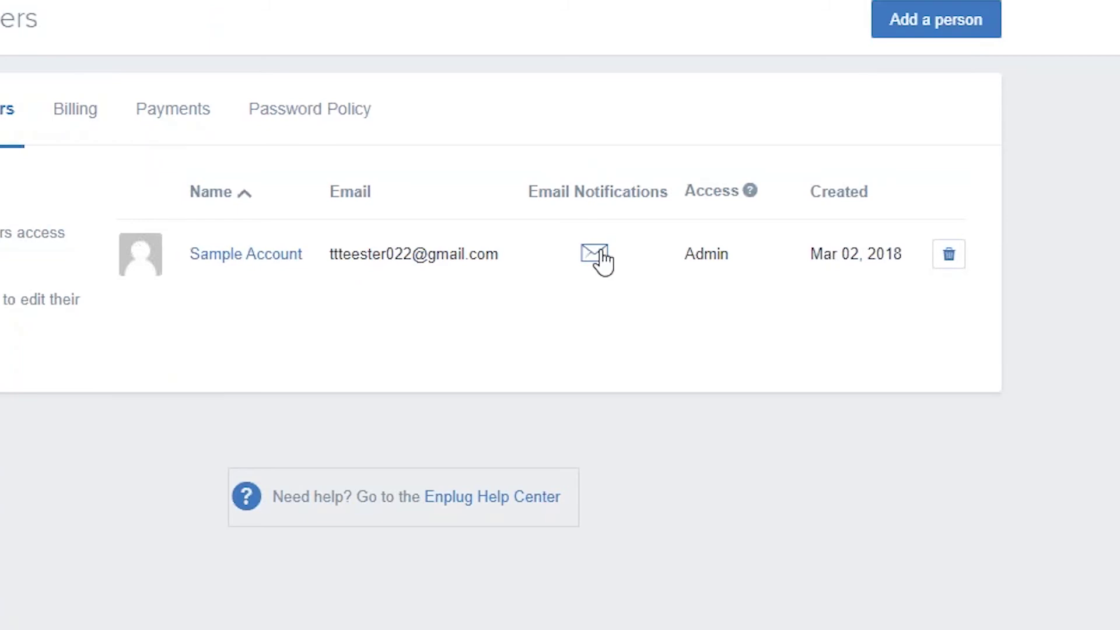
pyautogui.click(602, 260)
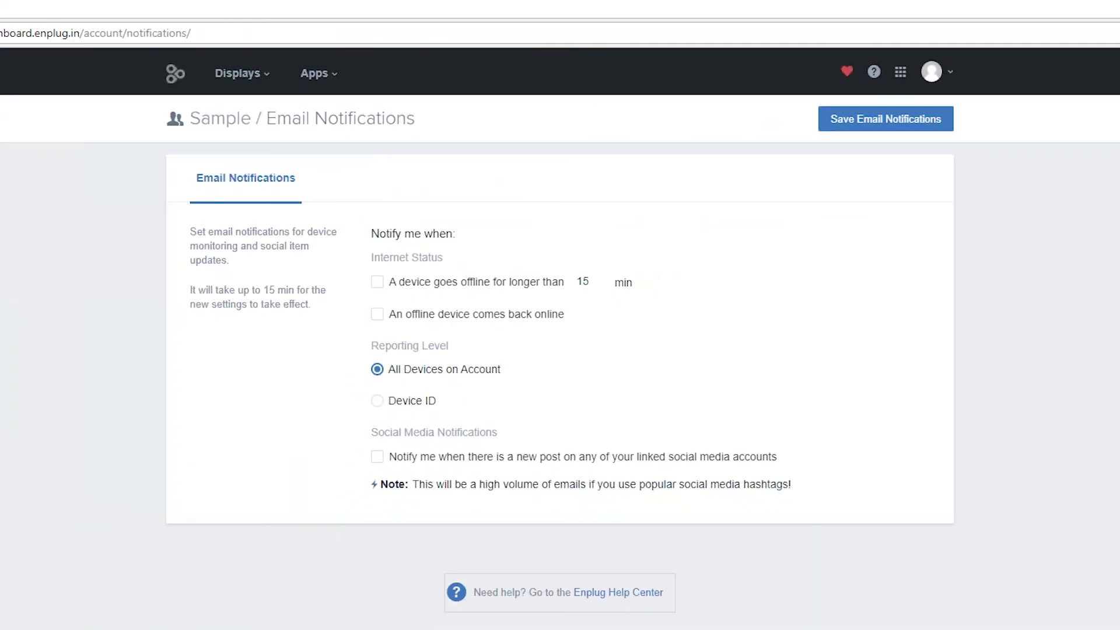
# Return to Users and cancel the Delete User dialog, keeping the administrator account
pyautogui.hotkey('alt', 'Left')
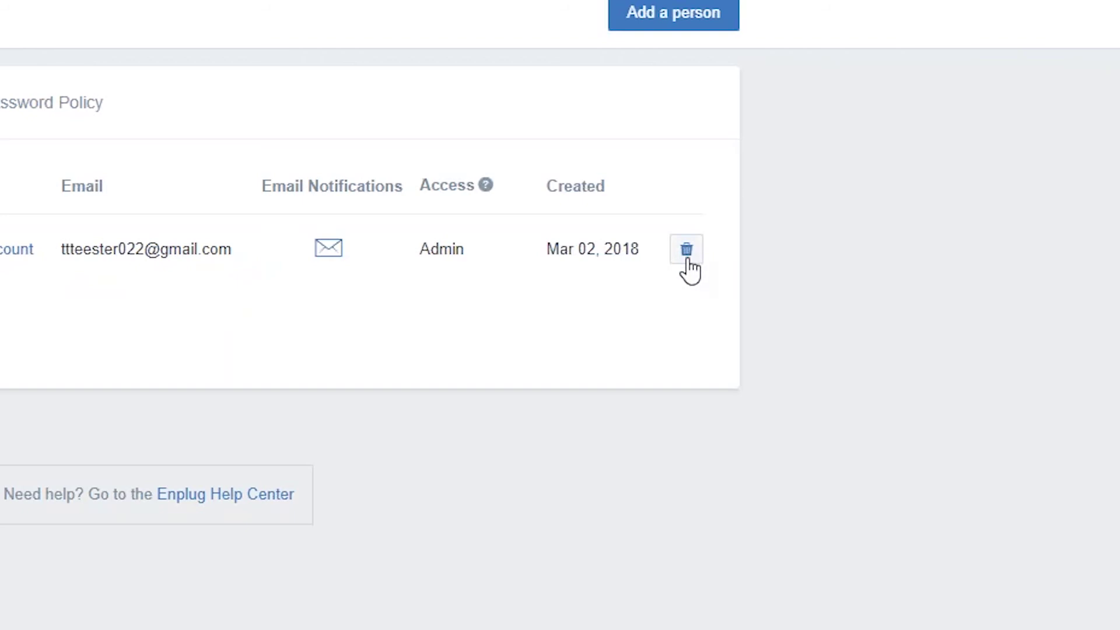
pyautogui.click(686, 251)
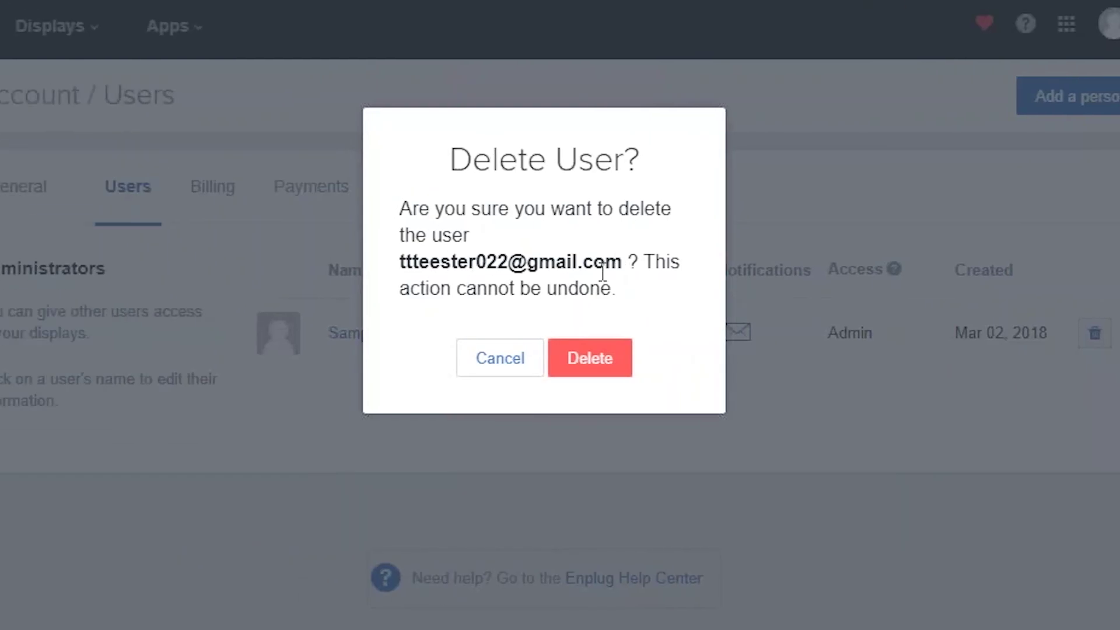
pyautogui.click(500, 358)
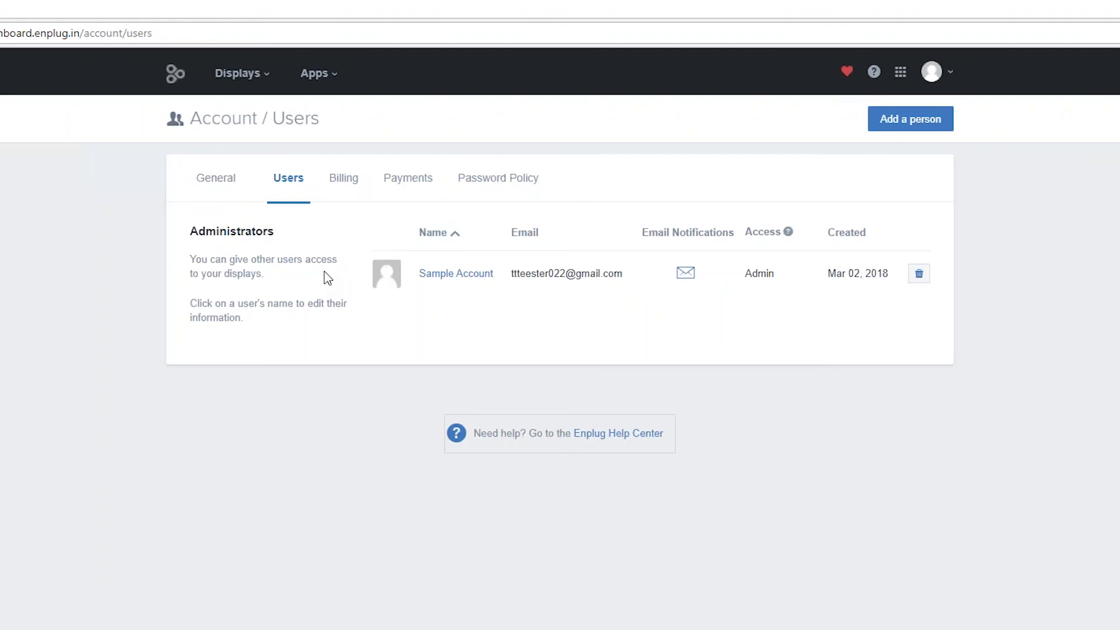
# Show the Billing page with the annual plan, license count and saved card
pyautogui.click(343, 178)
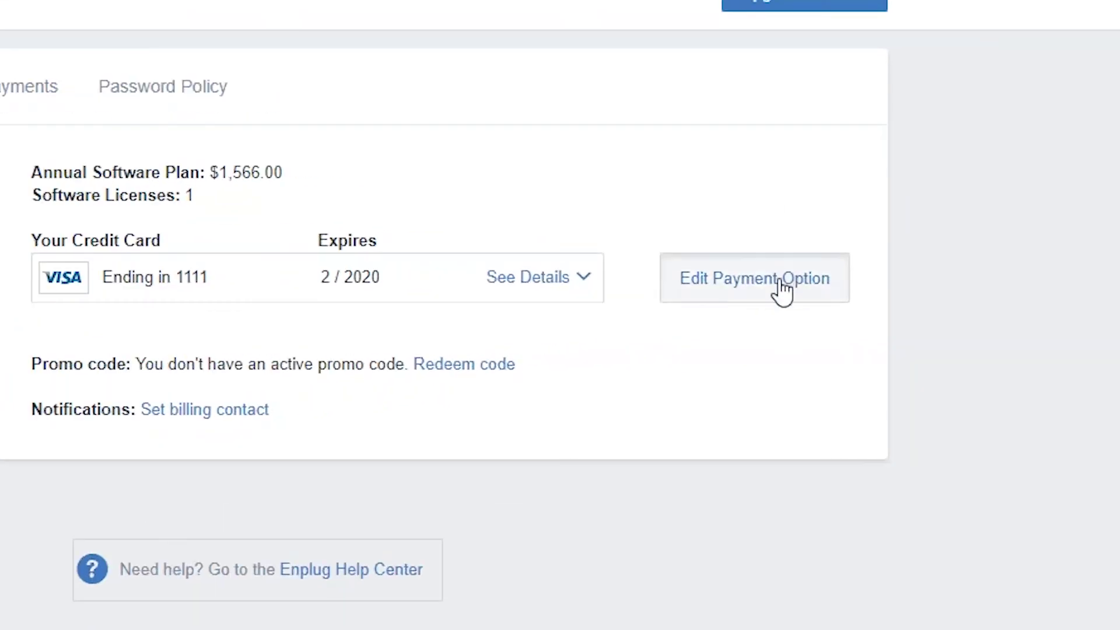
pyautogui.click(783, 278)
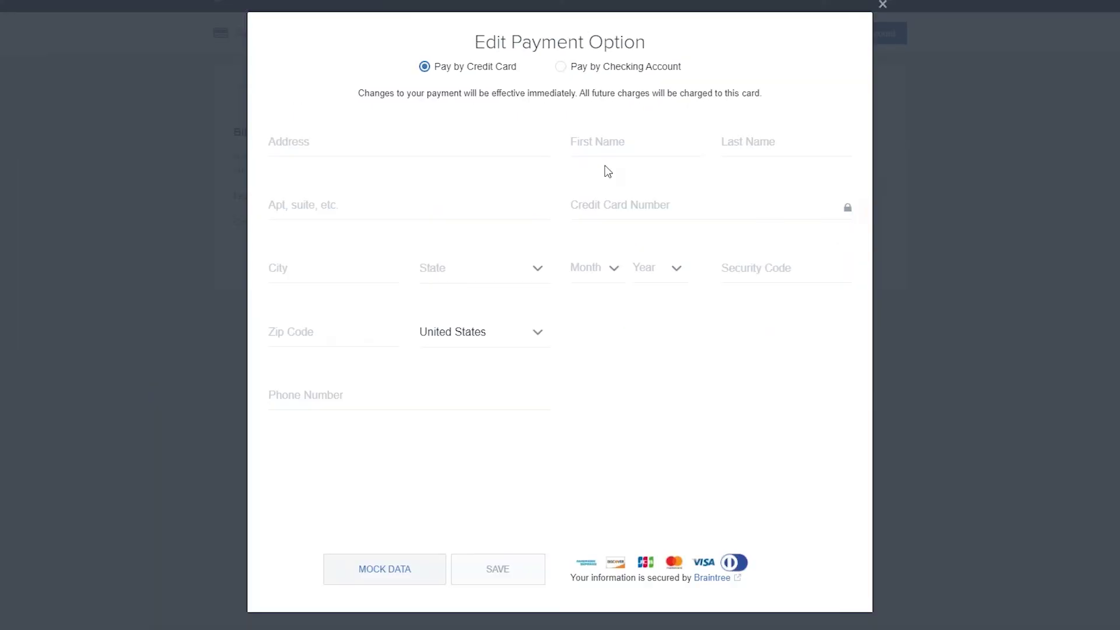
pyautogui.click(560, 66)
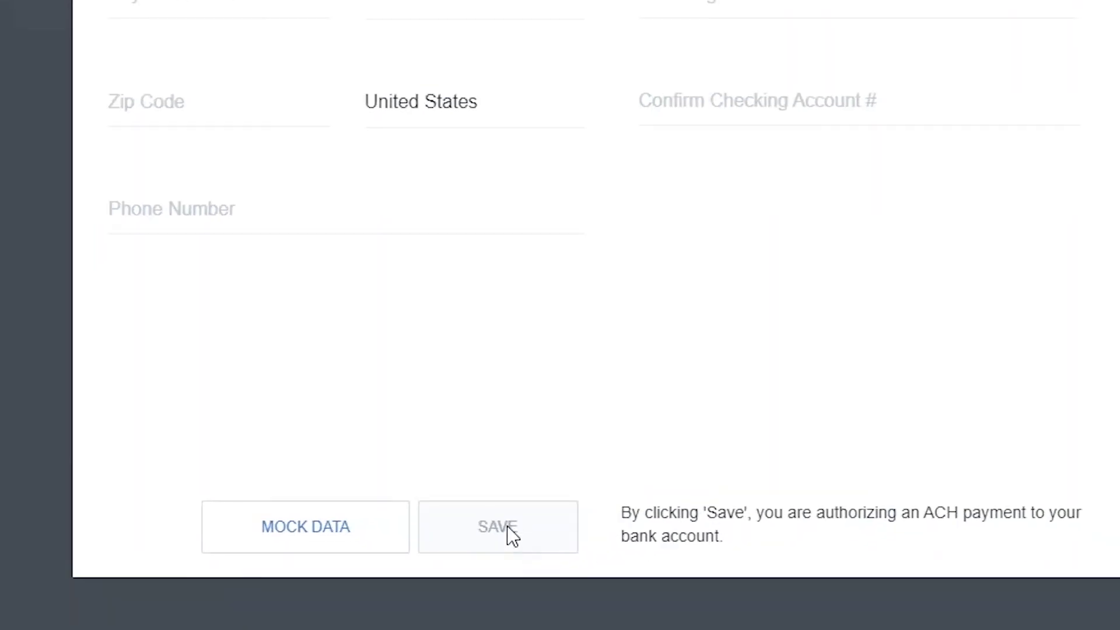
pyautogui.click(925, 92)
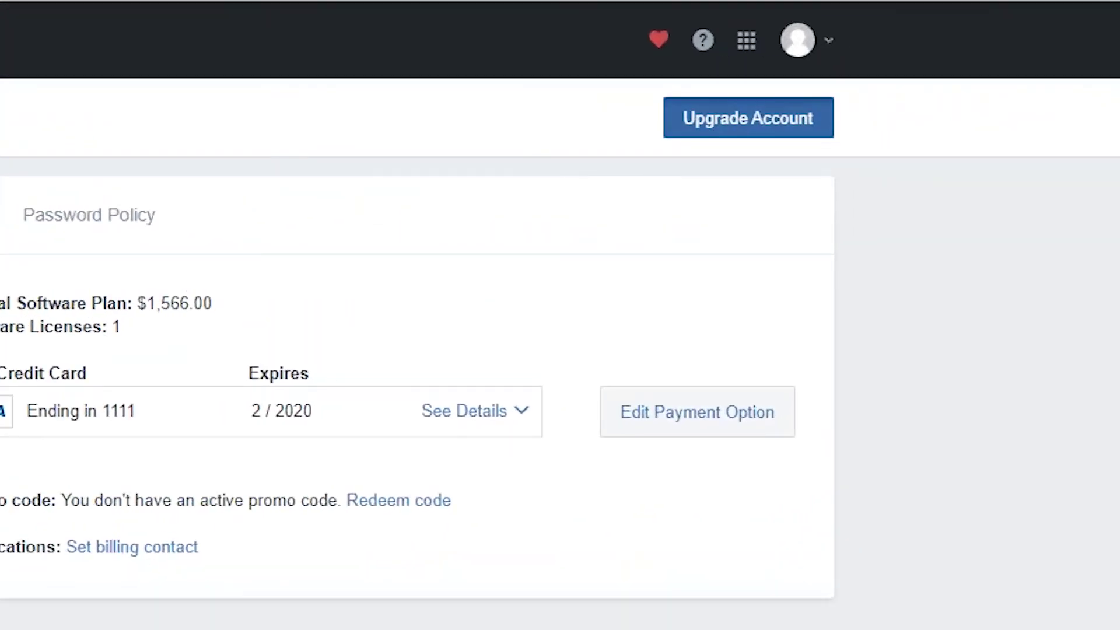
pyautogui.click(748, 117)
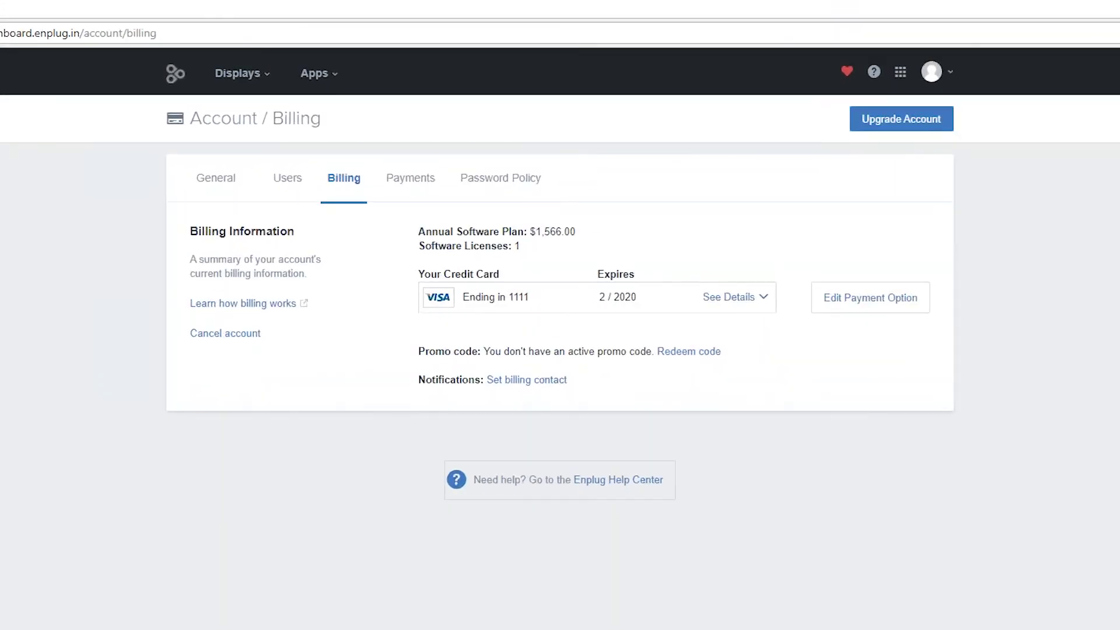
# Switch the Account page to the Payments section to view payment history
pyautogui.click(409, 177)
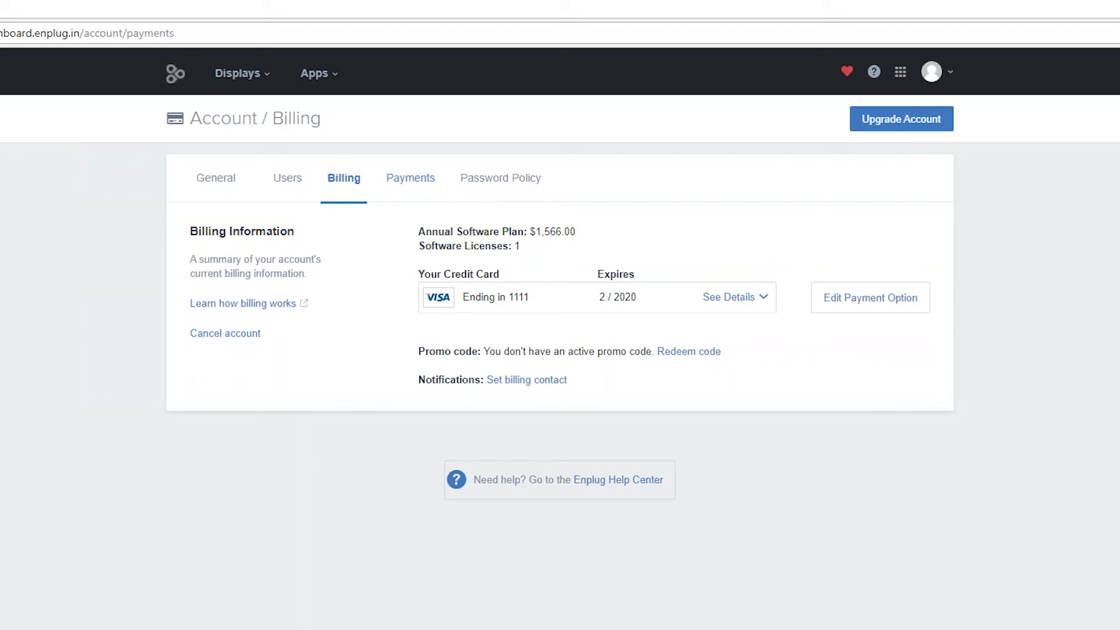